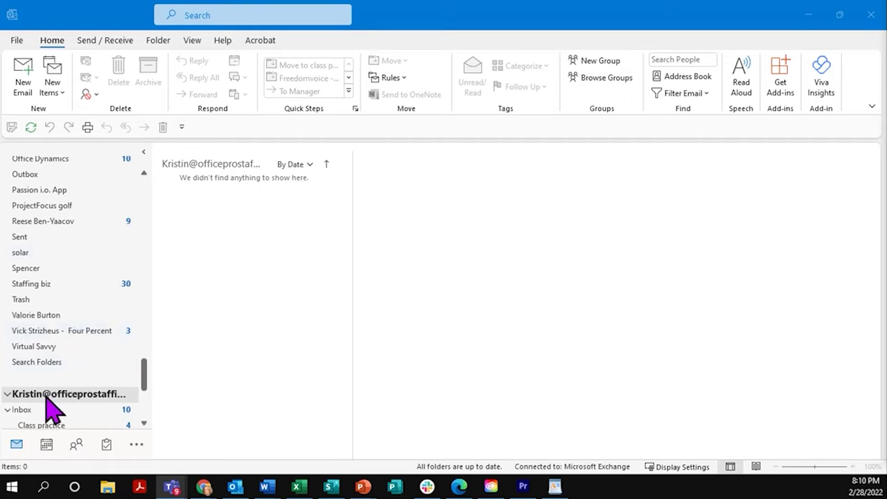
Open the dialog for adding an email account from Account Information, and close it without connecting.
{"action": "left_click_drag", "start_coordinate": [144, 372], "coordinate": [154, 339]}
{"action": "left_click", "coordinate": [17, 40]}
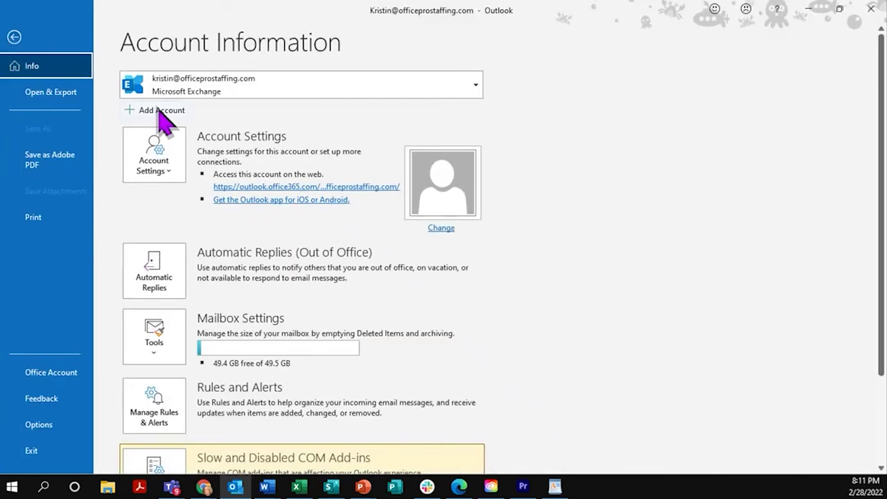
{"action": "key", "text": "Escape"}
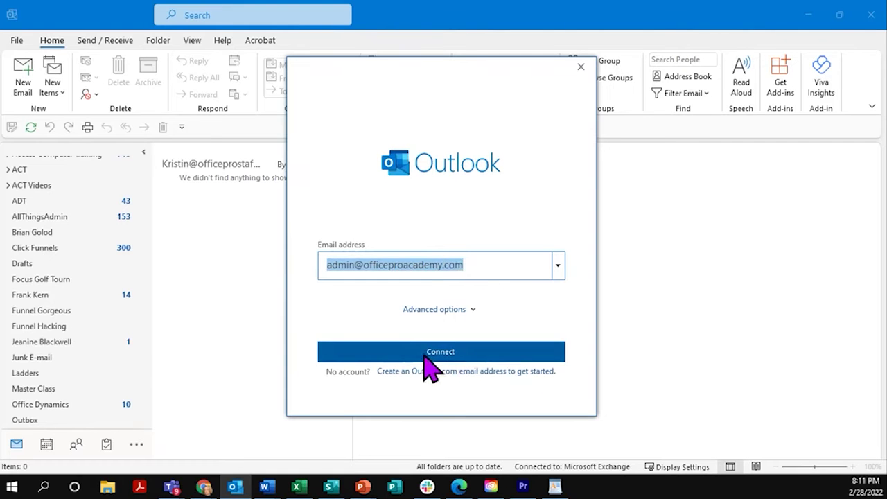
{"action": "left_click", "coordinate": [581, 68]}
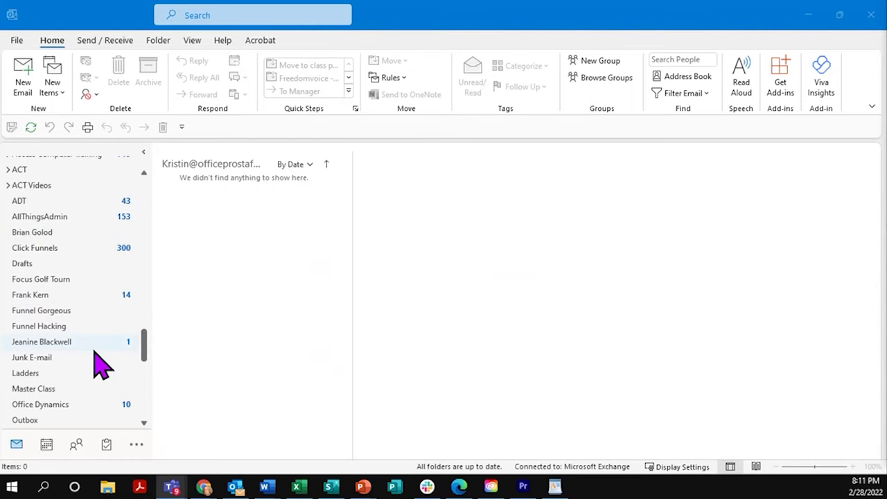
Review the configured email accounts in the Account Settings dialog and close it.
{"action": "left_click", "coordinate": [17, 42]}
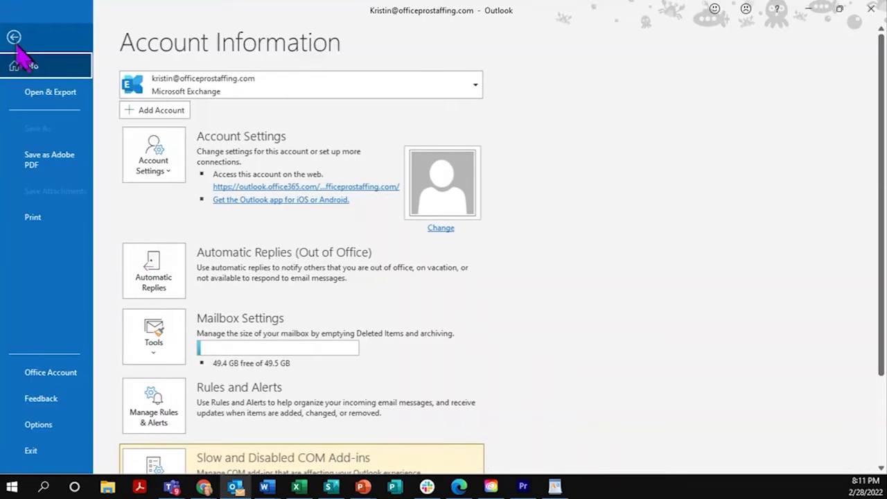
{"action": "left_click", "coordinate": [173, 165]}
{"action": "left_click", "coordinate": [194, 204]}
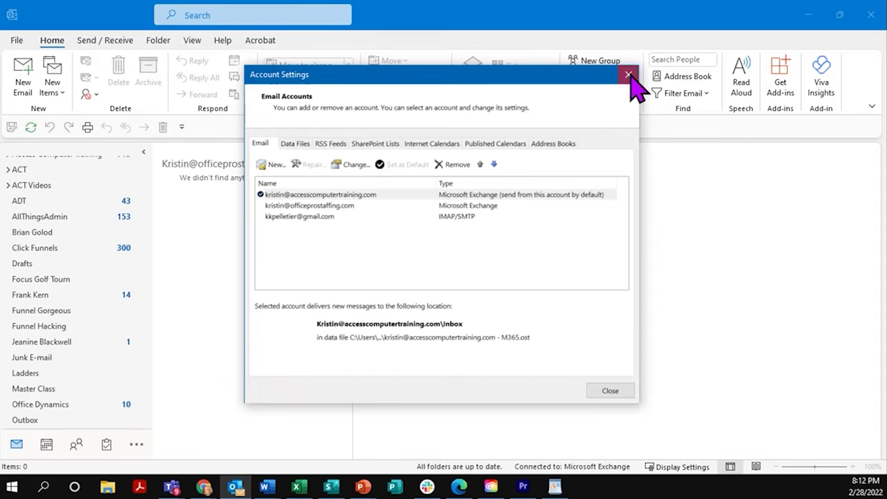
{"action": "left_click", "coordinate": [629, 74]}
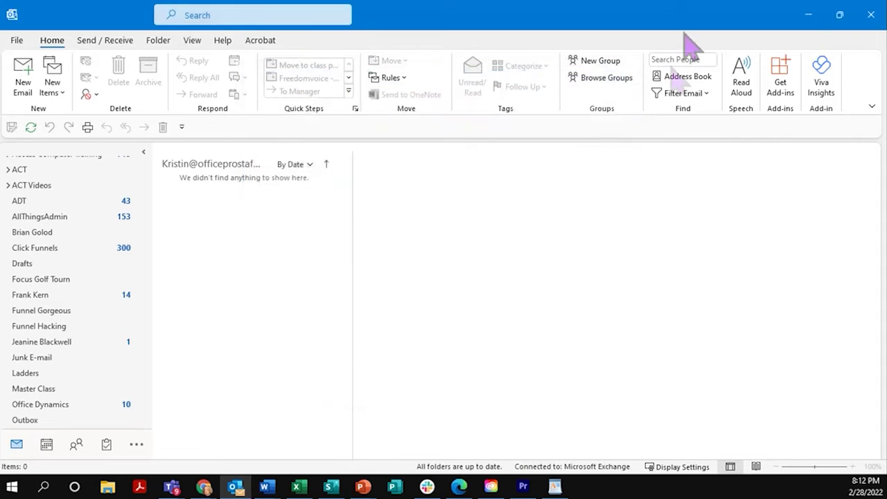
Switch to the WordPad document, zoom out to 140%, and select the HKEY_CURRENT_USER registry path line below the screenshot.
{"action": "left_click", "coordinate": [808, 15]}
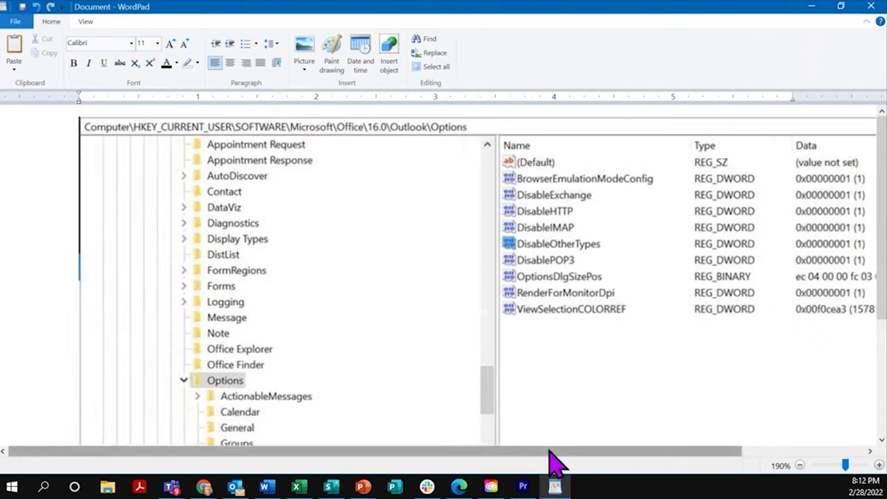
{"action": "left_click_drag", "start_coordinate": [550, 452], "coordinate": [587, 451]}
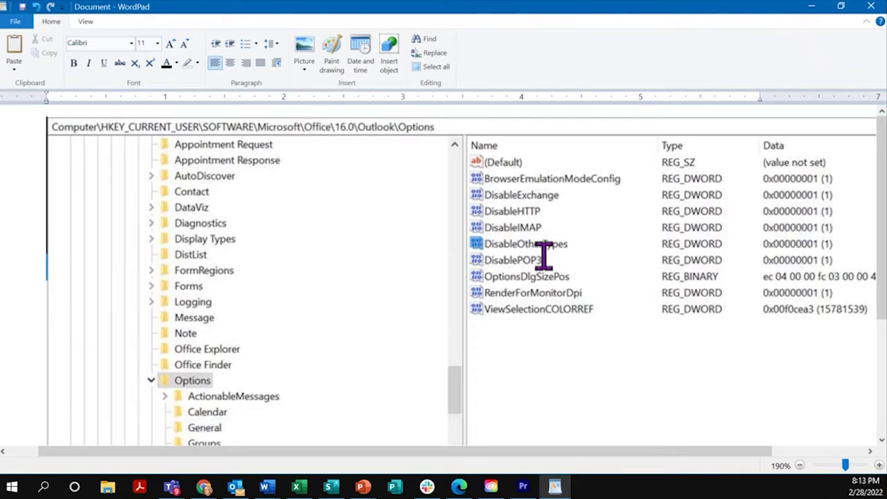
{"action": "left_click", "coordinate": [800, 466]}
{"action": "left_click", "coordinate": [801, 466]}
{"action": "left_click", "coordinate": [800, 466]}
{"action": "left_click", "coordinate": [800, 466]}
{"action": "left_click", "coordinate": [800, 466]}
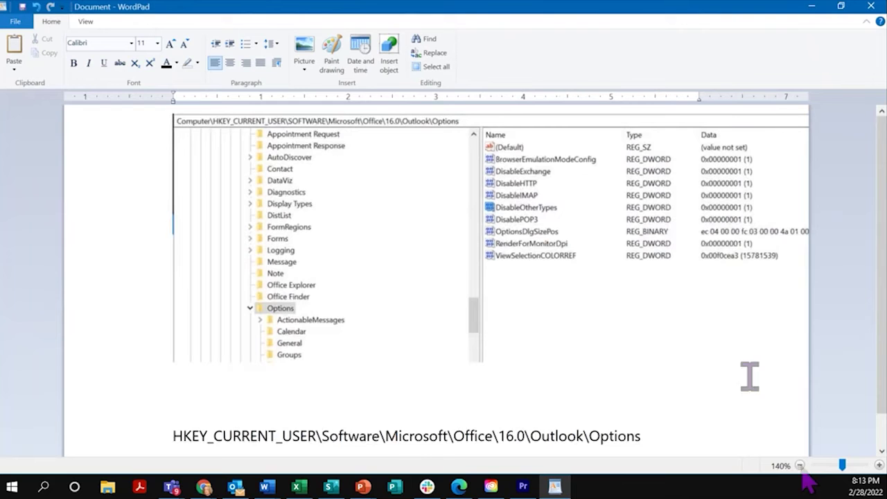
{"action": "left_click", "coordinate": [139, 438]}
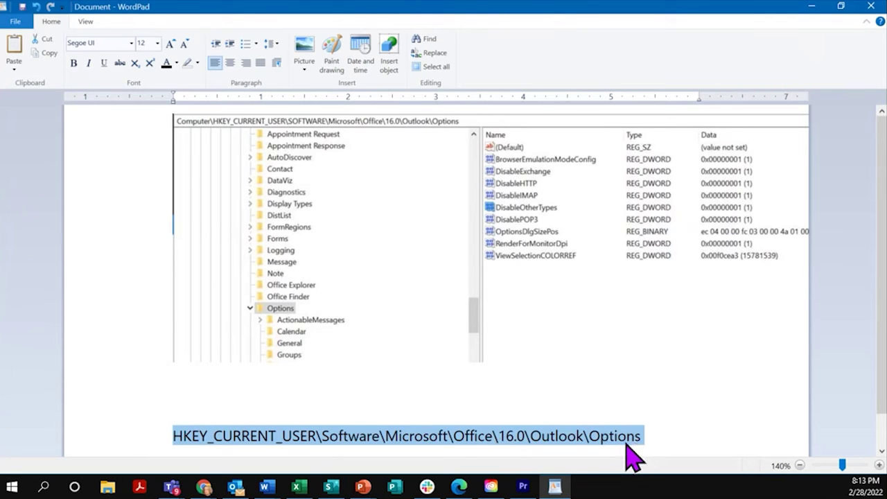
Search Windows for regedit, open Registry Editor, and position its window over the upper part of the WordPad document.
{"action": "left_click", "coordinate": [43, 487]}
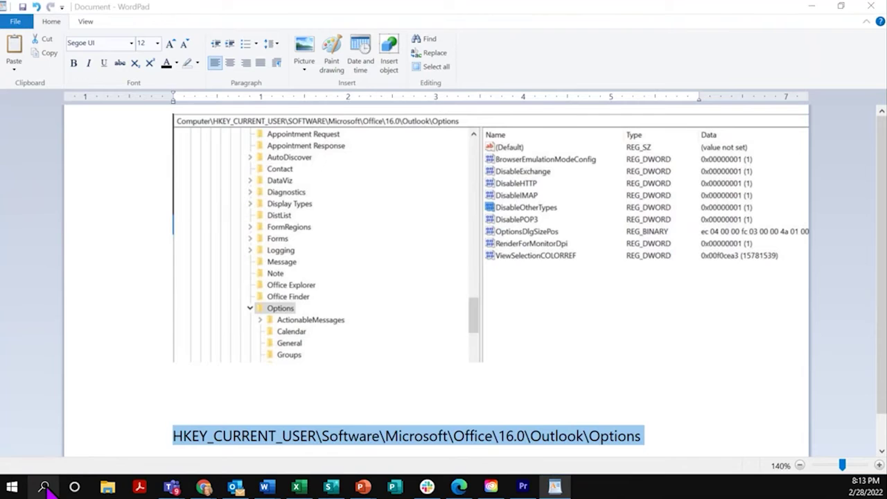
{"action": "type", "text": "r"}
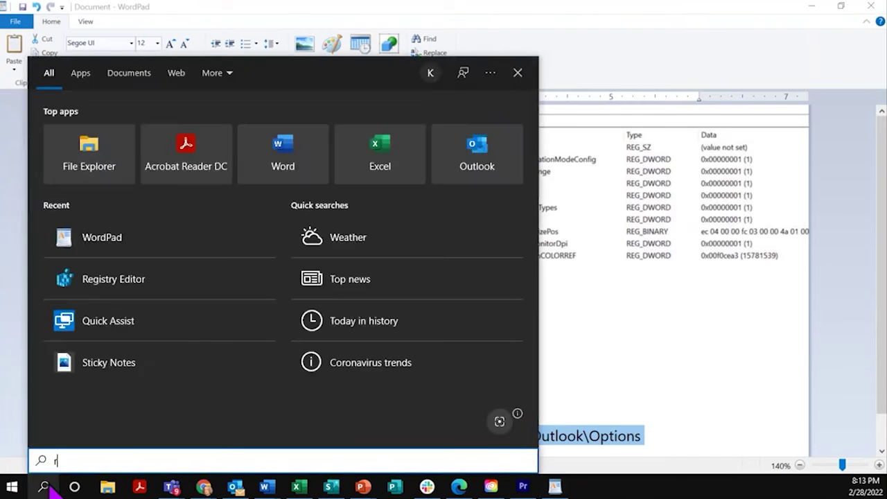
{"action": "type", "text": "egedit"}
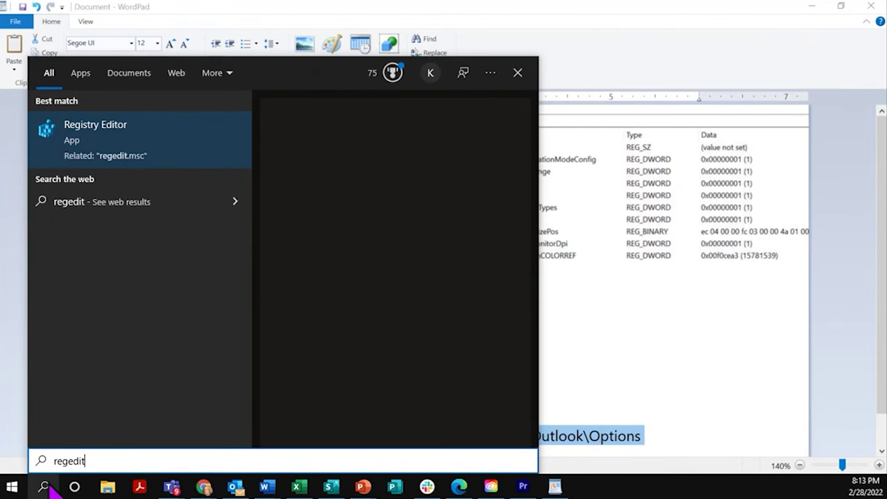
{"action": "left_click", "coordinate": [119, 146]}
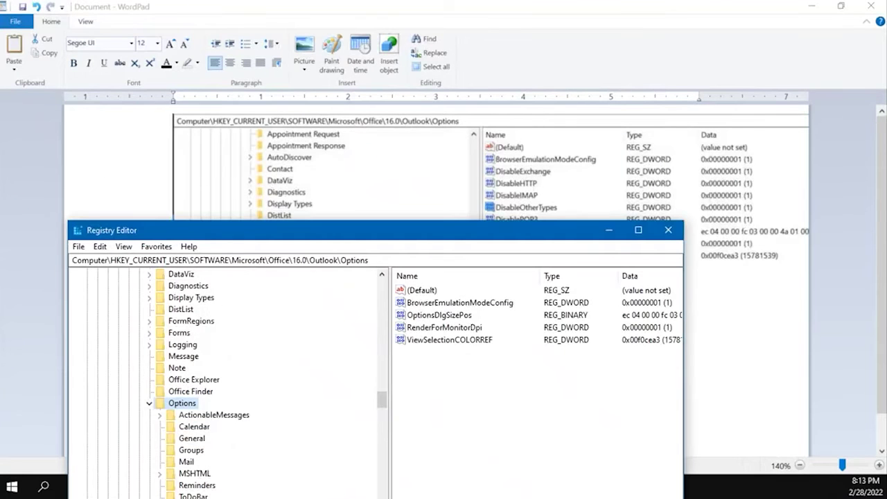
{"action": "left_click_drag", "start_coordinate": [398, 232], "coordinate": [398, 470]}
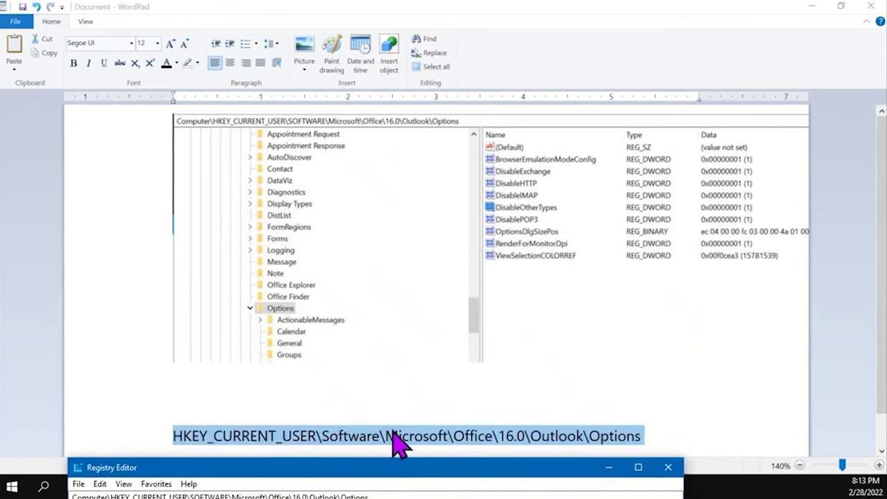
{"action": "left_click_drag", "start_coordinate": [476, 474], "coordinate": [530, 72]}
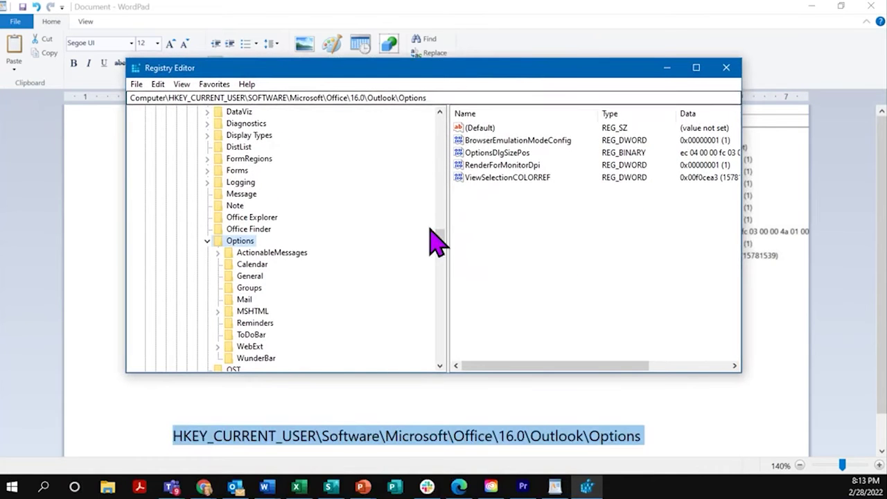
Trace the registry path from HKEY_CURRENT_USER through SOFTWARE to the Microsoft key in the tree.
{"action": "left_click_drag", "start_coordinate": [444, 249], "coordinate": [386, 132]}
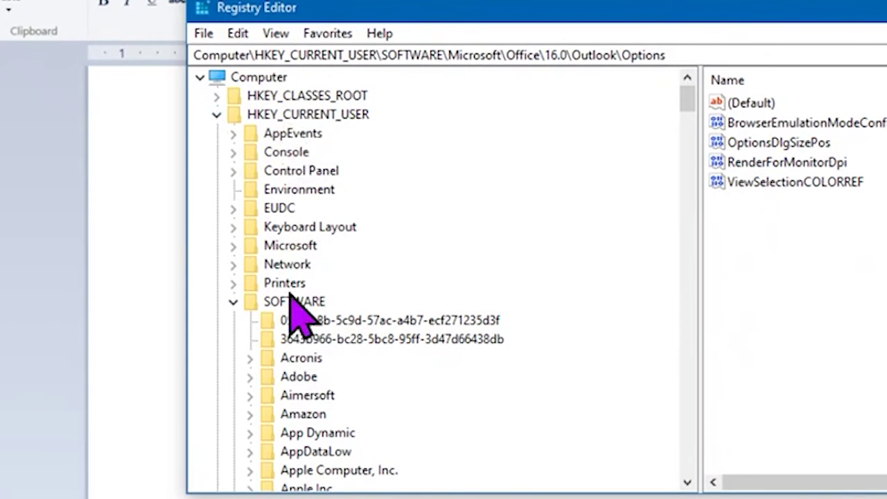
{"action": "left_click_drag", "start_coordinate": [382, 56], "coordinate": [444, 55]}
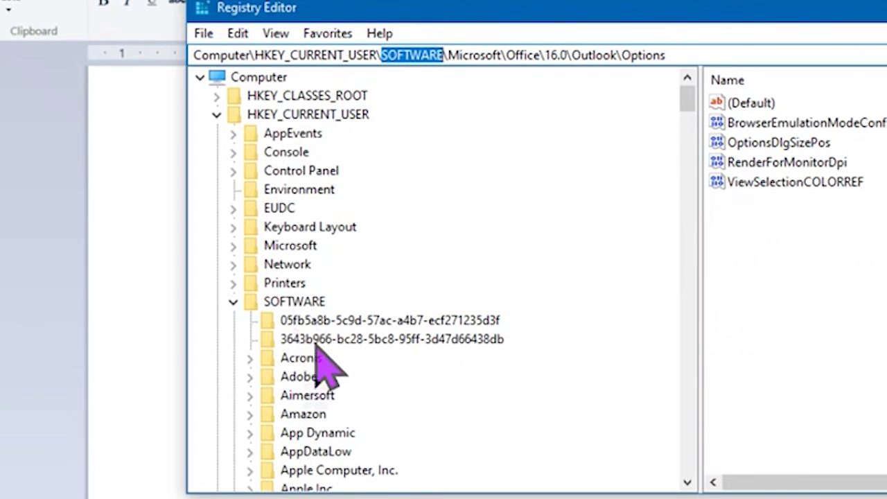
{"action": "left_click_drag", "start_coordinate": [449, 55], "coordinate": [489, 55]}
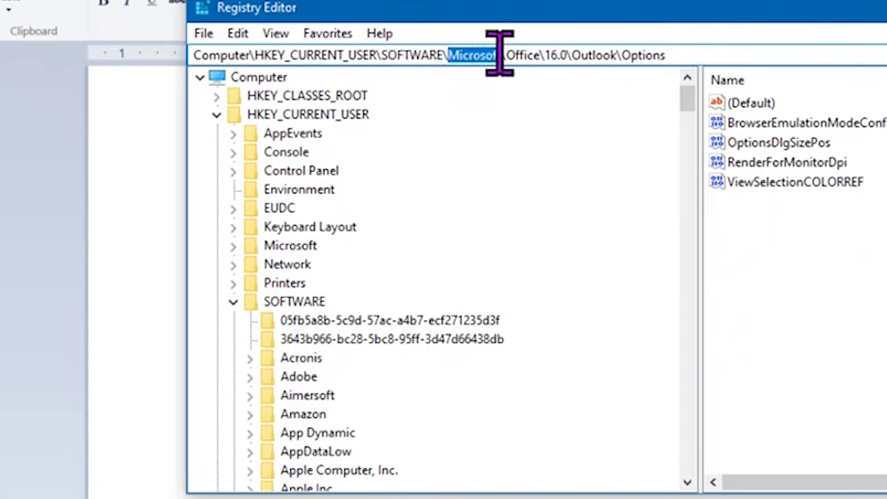
{"action": "left_click_drag", "start_coordinate": [501, 55], "coordinate": [504, 55]}
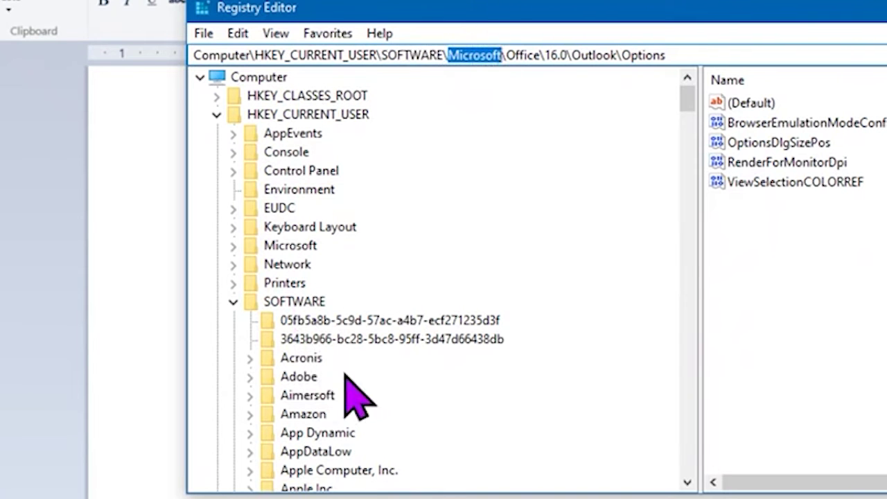
{"action": "scroll", "coordinate": [368, 367], "scroll_direction": "down", "scroll_amount": 4}
{"action": "scroll", "coordinate": [362, 340], "scroll_direction": "down", "scroll_amount": 11}
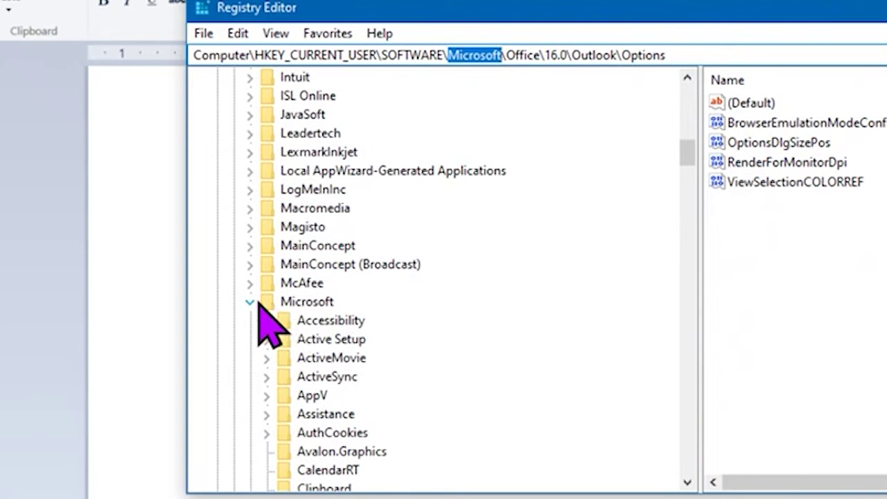
Follow the registry path from the Microsoft key to Office and its 16.0 subkey.
{"action": "double_click", "coordinate": [529, 55]}
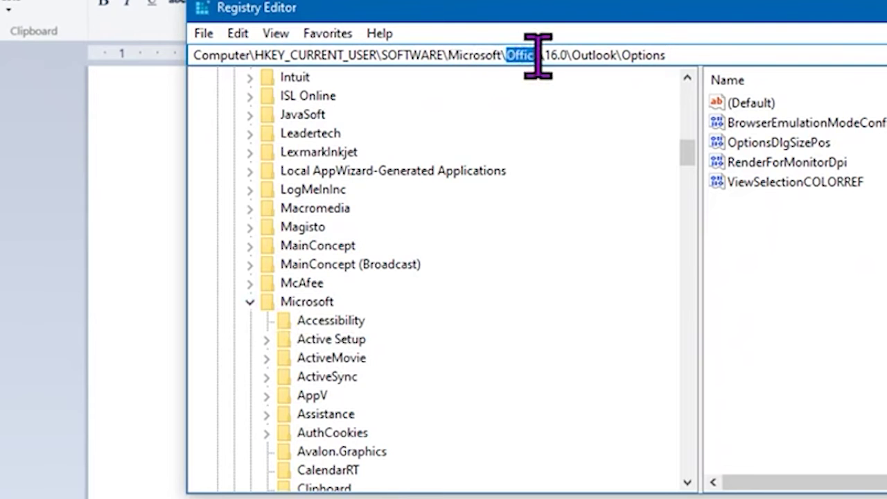
{"action": "scroll", "coordinate": [340, 322], "scroll_direction": "down", "scroll_amount": 10}
{"action": "scroll", "coordinate": [340, 322], "scroll_direction": "down", "scroll_amount": 9}
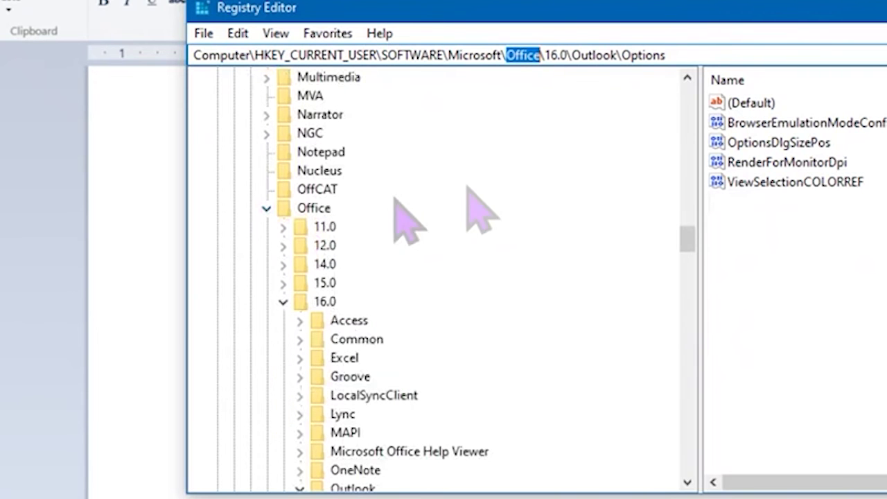
{"action": "double_click", "coordinate": [558, 55]}
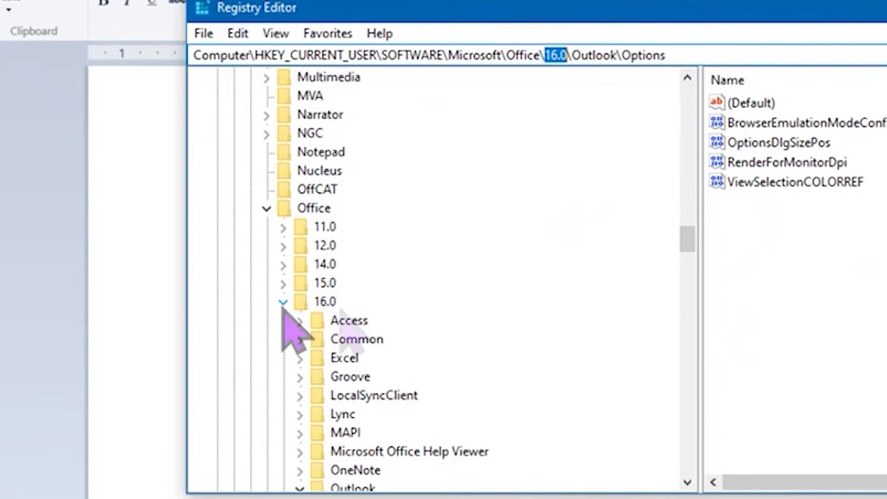
Follow the registry path from 16.0 through the Outlook key to its Options subkey.
{"action": "left_click_drag", "start_coordinate": [573, 52], "coordinate": [618, 53]}
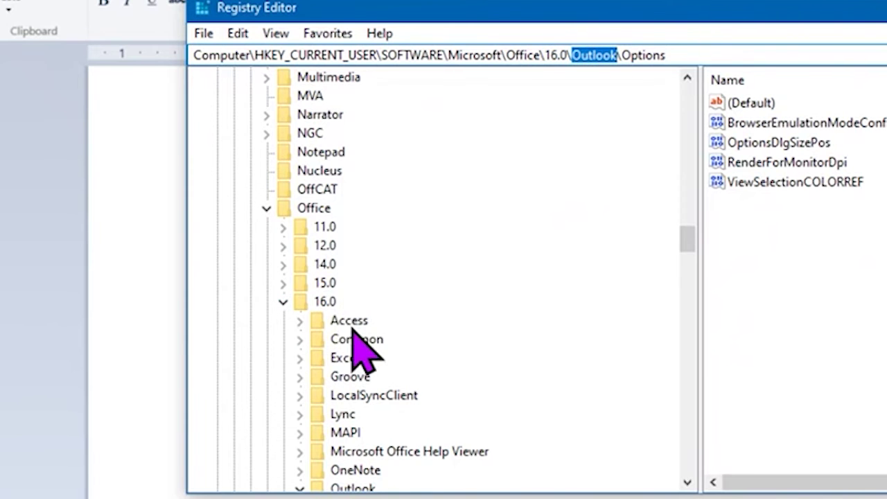
{"action": "scroll", "coordinate": [374, 382], "scroll_direction": "down", "scroll_amount": 1}
{"action": "scroll", "coordinate": [371, 375], "scroll_direction": "down", "scroll_amount": 2}
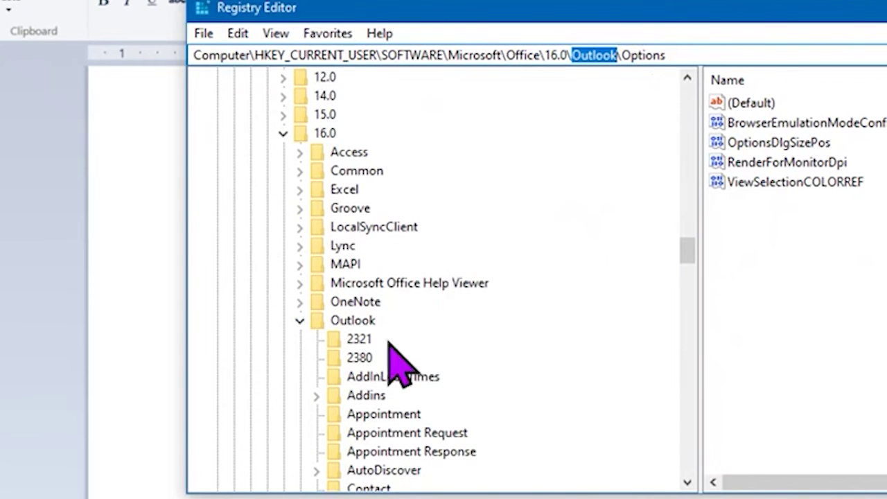
{"action": "scroll", "coordinate": [386, 363], "scroll_direction": "down", "scroll_amount": 2}
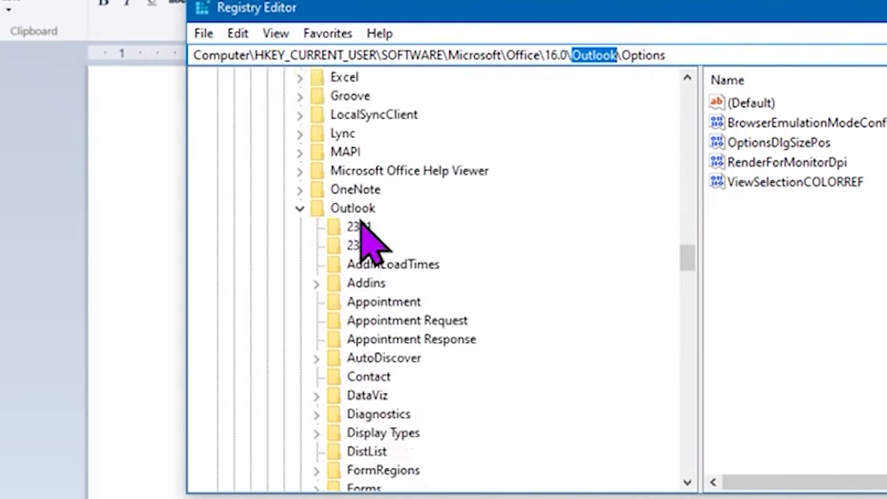
{"action": "scroll", "coordinate": [388, 291], "scroll_direction": "down", "scroll_amount": 4}
{"action": "scroll", "coordinate": [381, 312], "scroll_direction": "down", "scroll_amount": 2}
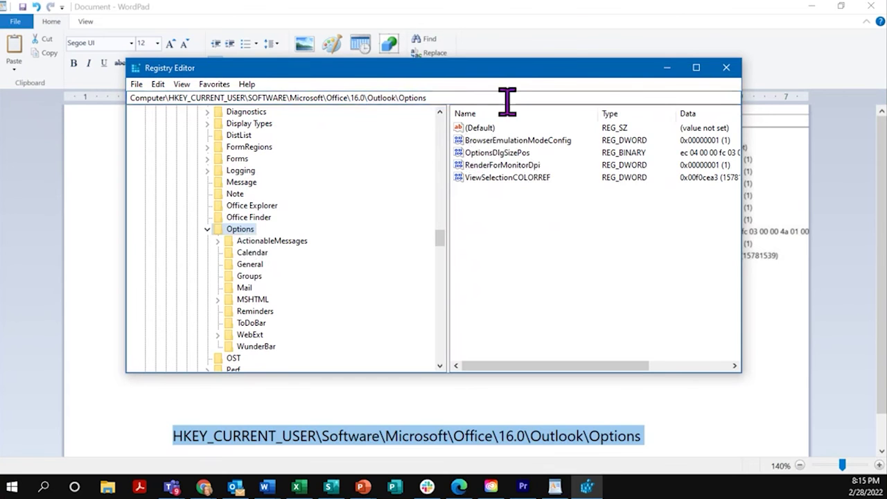
Compare the Options key's values with the Disable entries in the WordPad reference screenshot by moving Registry Editor aside and back.
{"action": "left_click_drag", "start_coordinate": [512, 71], "coordinate": [483, 290]}
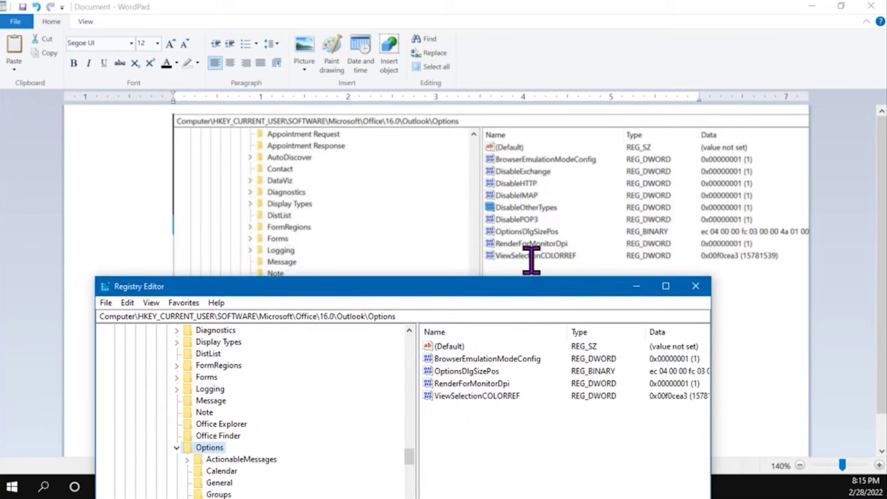
{"action": "left_click_drag", "start_coordinate": [526, 284], "coordinate": [526, 284]}
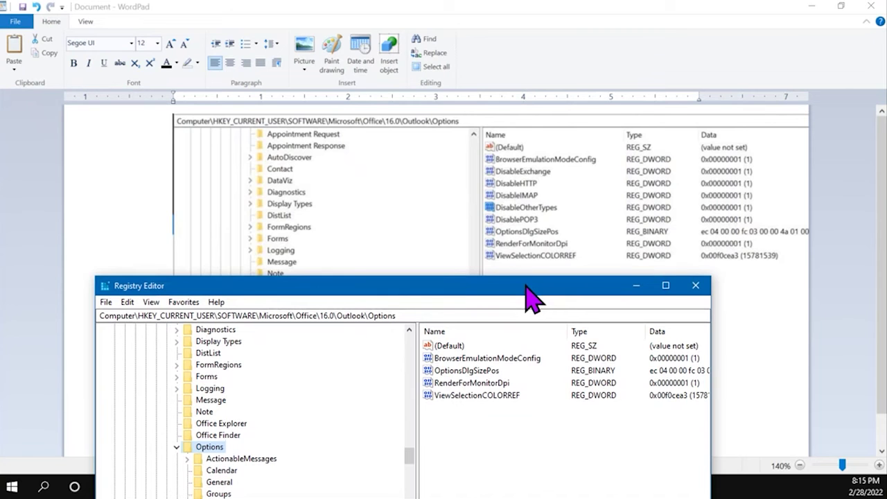
{"action": "left_click_drag", "start_coordinate": [526, 285], "coordinate": [509, 107]}
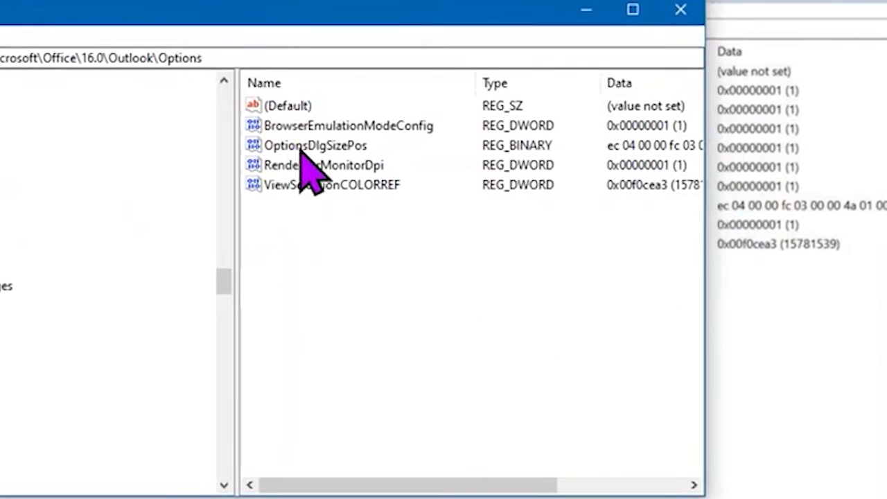
Display the delete command for the OptionsDlgSizePos value, dismiss it, and recheck the Disable entries in the reference screenshot.
{"action": "right_click", "coordinate": [328, 158]}
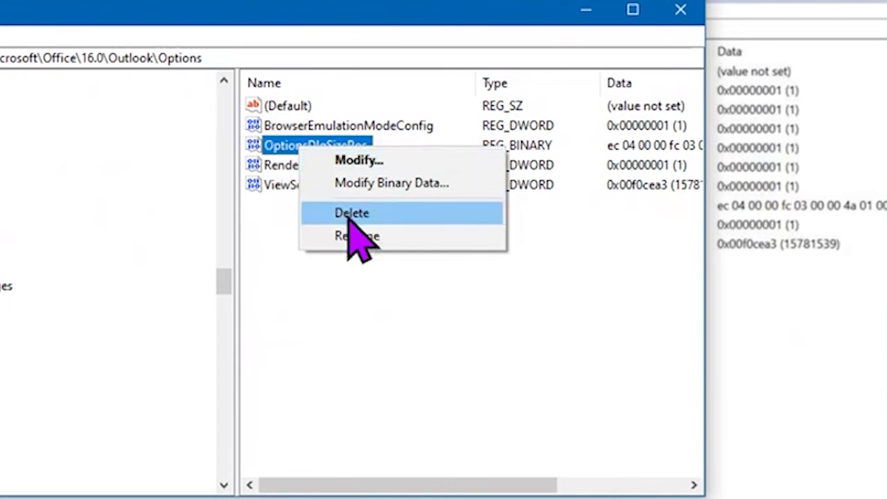
{"action": "left_click", "coordinate": [339, 338]}
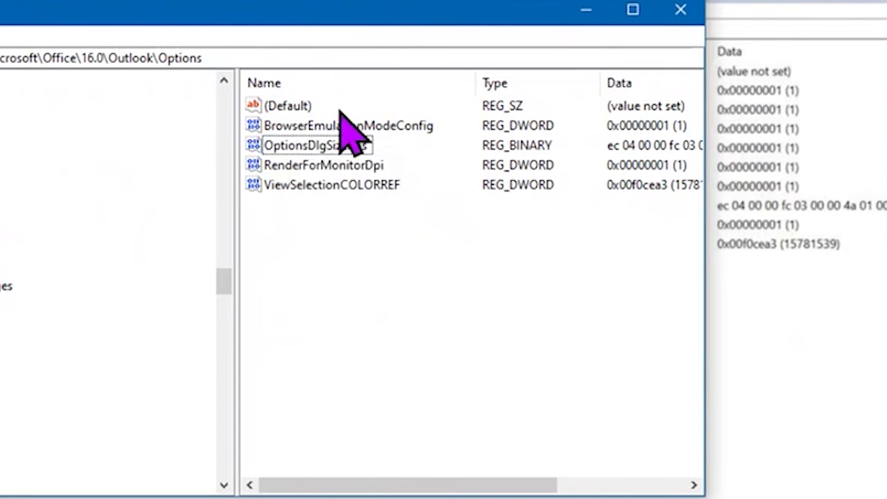
{"action": "left_click_drag", "start_coordinate": [396, 11], "coordinate": [406, 273]}
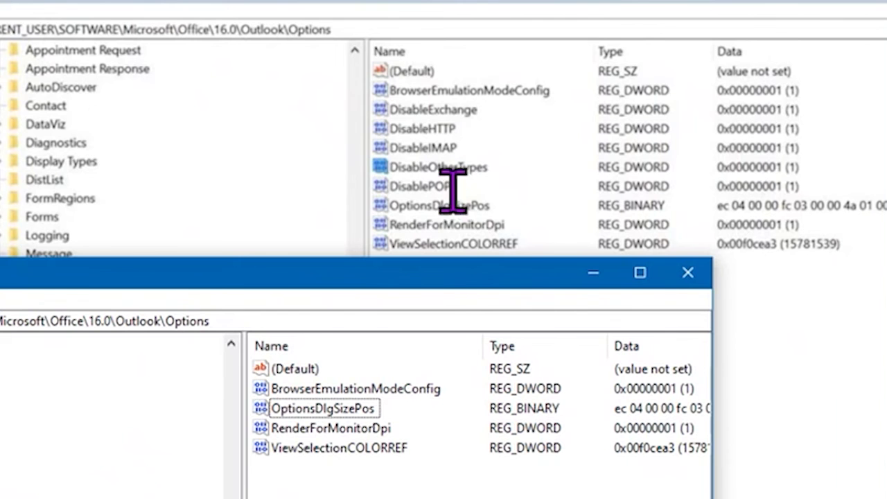
{"action": "left_click_drag", "start_coordinate": [457, 282], "coordinate": [441, 60]}
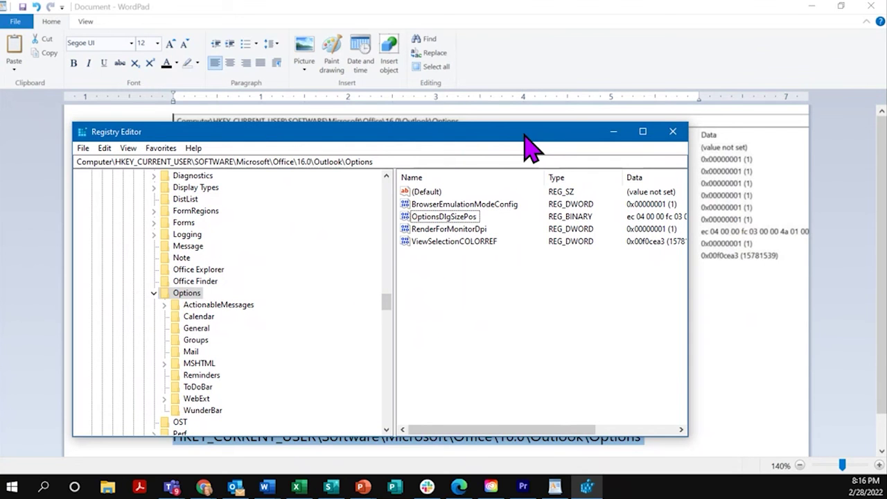
Switch to Outlook and examine the mailbox accounts and their folders in the folder list.
{"action": "left_click", "coordinate": [234, 488]}
{"action": "scroll", "coordinate": [84, 354], "scroll_direction": "down", "scroll_amount": 7}
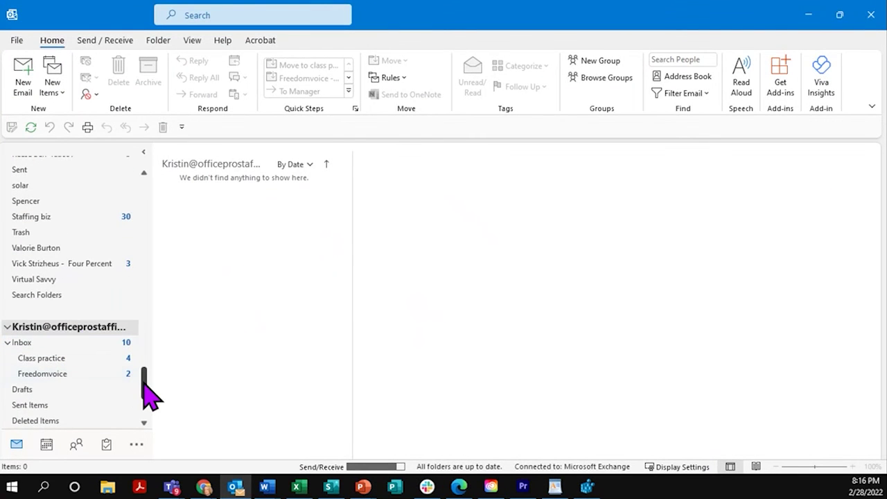
{"action": "scroll", "coordinate": [145, 385], "scroll_direction": "down", "scroll_amount": 5}
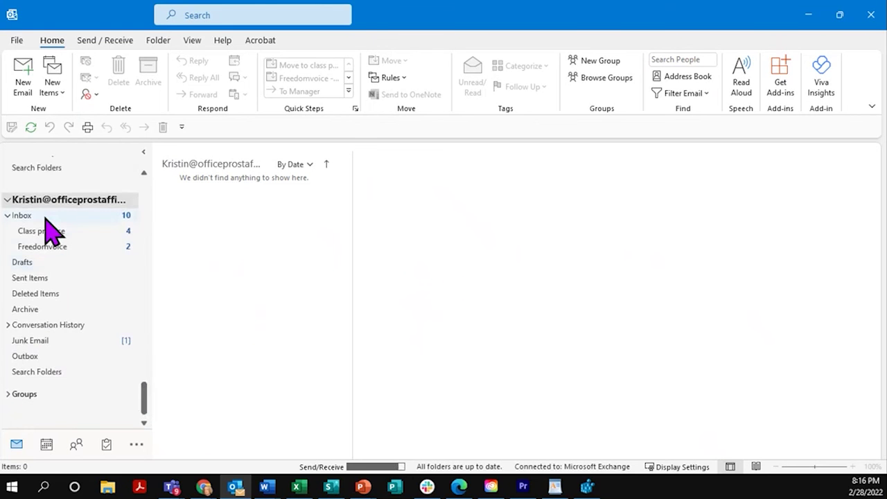
{"action": "left_click_drag", "start_coordinate": [144, 400], "coordinate": [153, 320]}
{"action": "scroll", "coordinate": [56, 340], "scroll_direction": "down", "scroll_amount": 3}
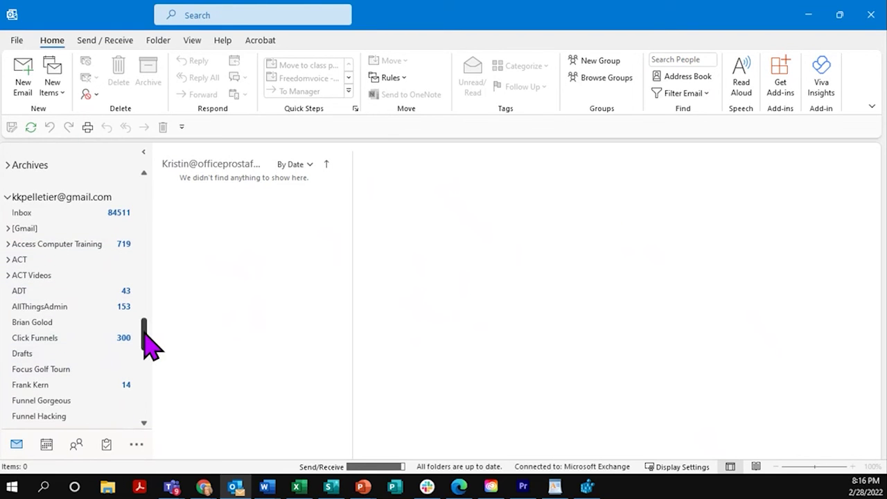
{"action": "scroll", "coordinate": [145, 341], "scroll_direction": "down", "scroll_amount": 3}
{"action": "scroll", "coordinate": [145, 341], "scroll_direction": "up", "scroll_amount": 1}
{"action": "scroll", "coordinate": [146, 333], "scroll_direction": "up", "scroll_amount": 3}
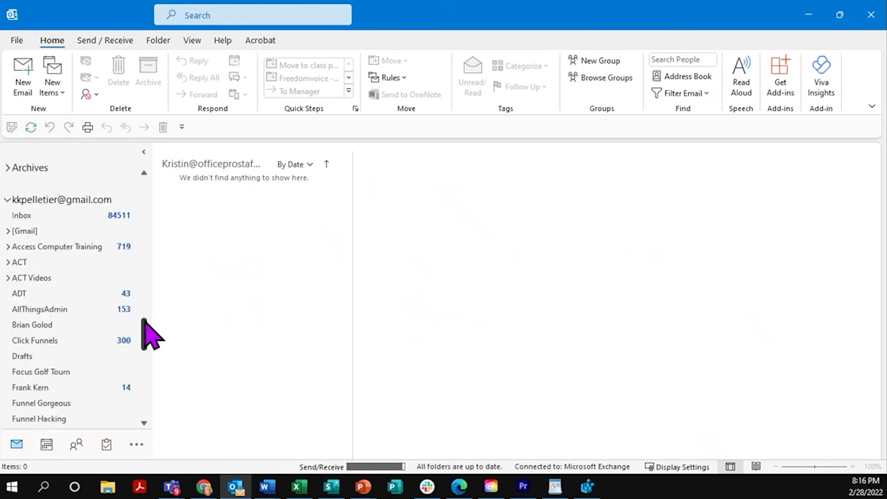